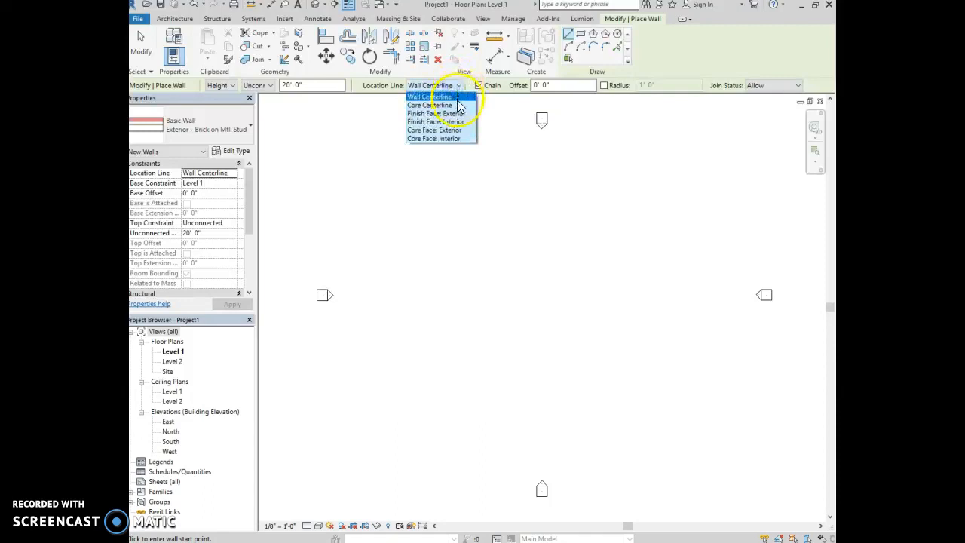
Draw a closed square of exterior walls with 40' sides, using Finish Face: Exterior as the location line
click(449, 113)
click(422, 210)
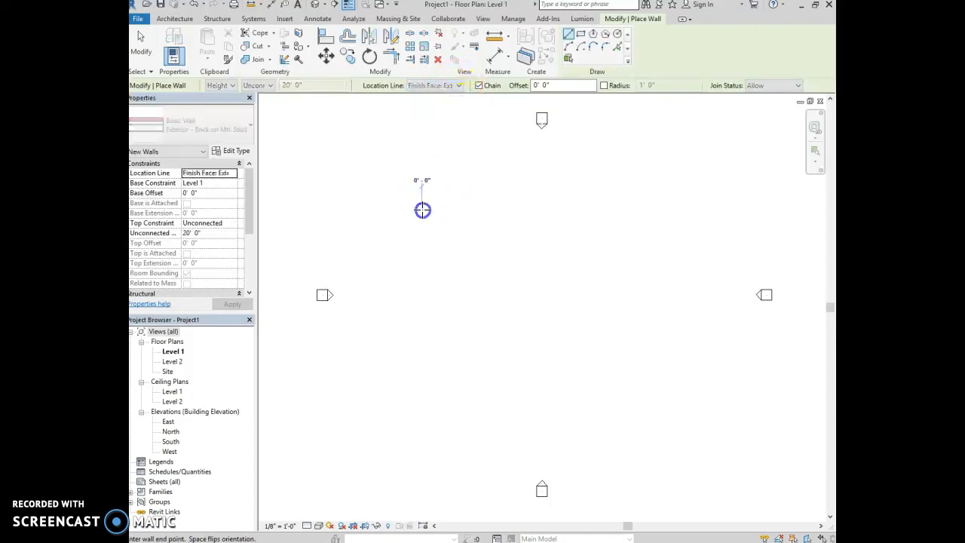
text(40)
key(Return)
text(4)
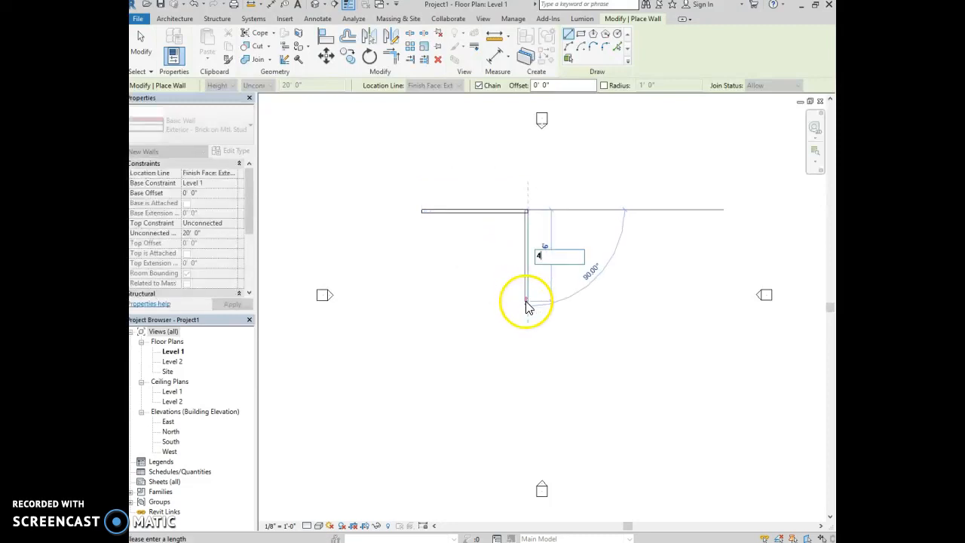
key(Return)
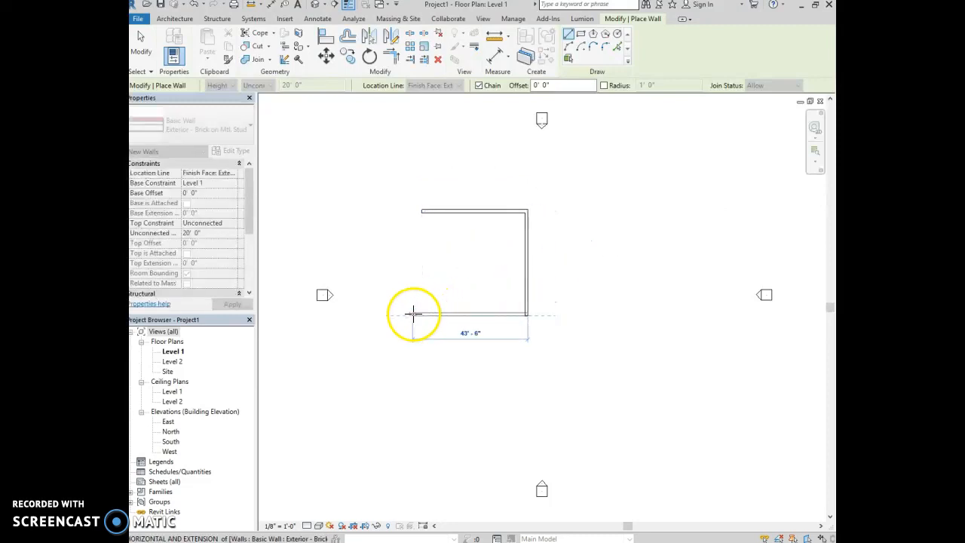
click(421, 314)
click(422, 208)
click(150, 49)
Move all four walls together to the middle area between the elevation markers
drag(543, 334, 394, 178)
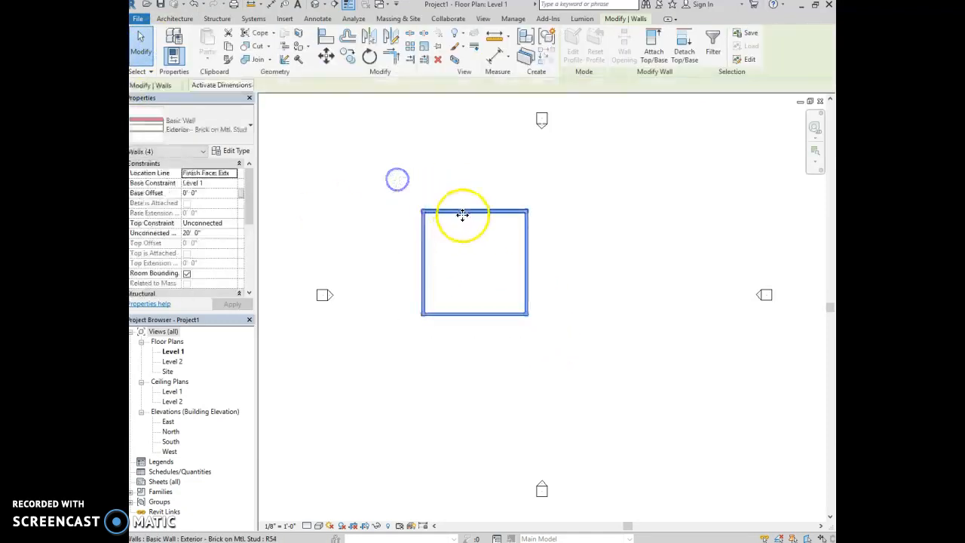
drag(490, 210, 568, 260)
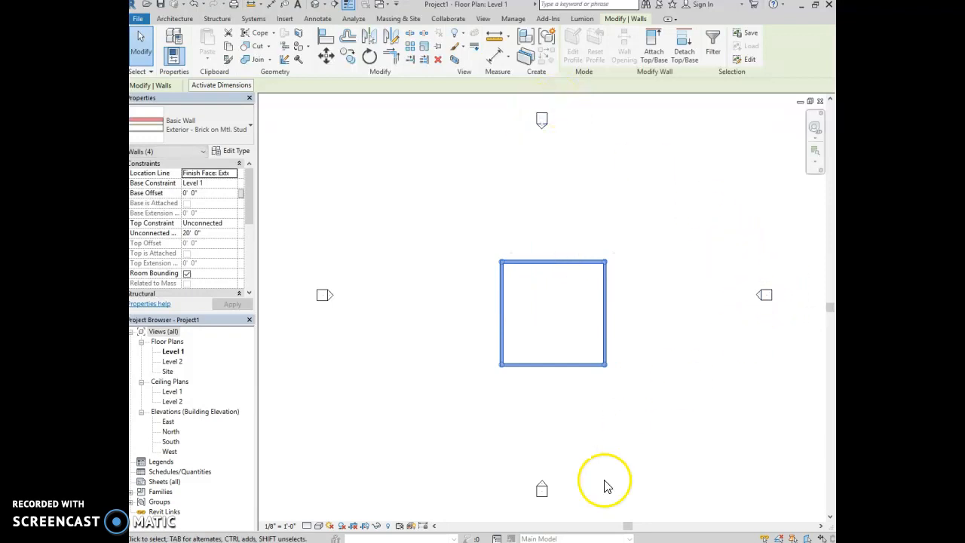
click(385, 431)
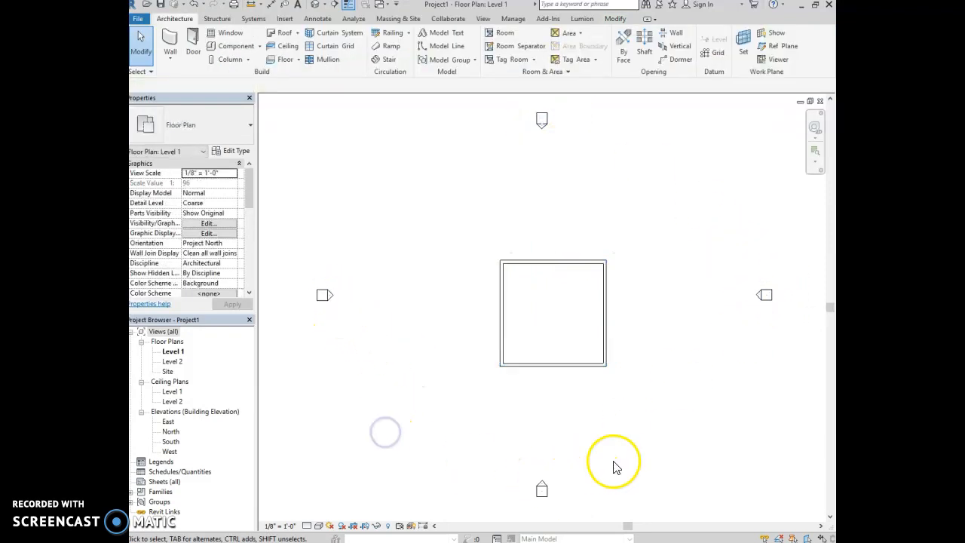
Set the floor plan view's detail level to Fine and inspect the wall layers at a corner
middle_drag(635, 423, 581, 413)
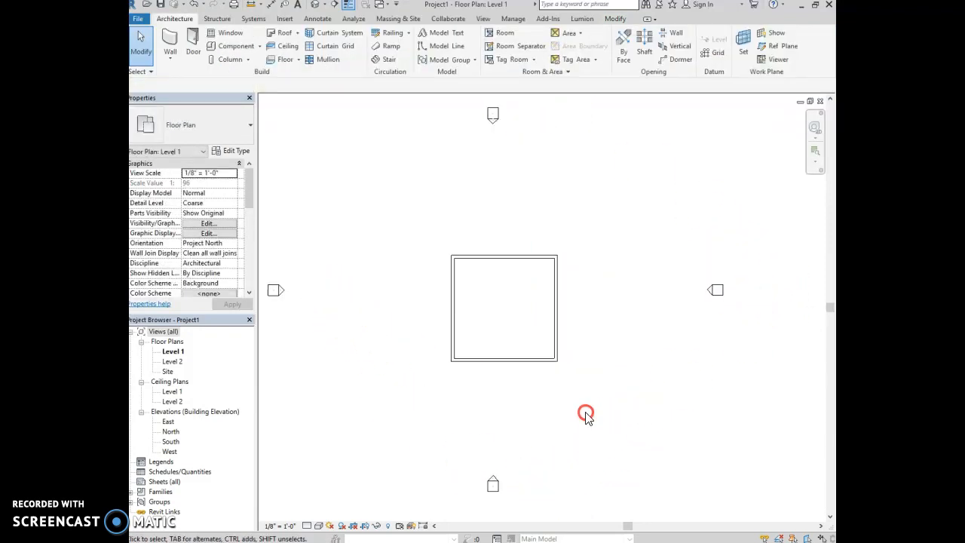
click(307, 528)
click(317, 515)
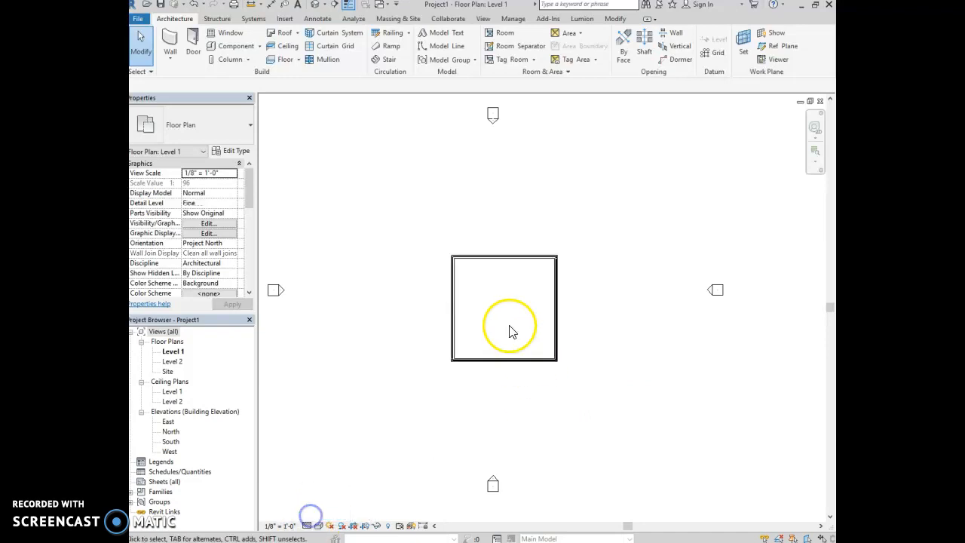
scroll(410, 358, up, 5)
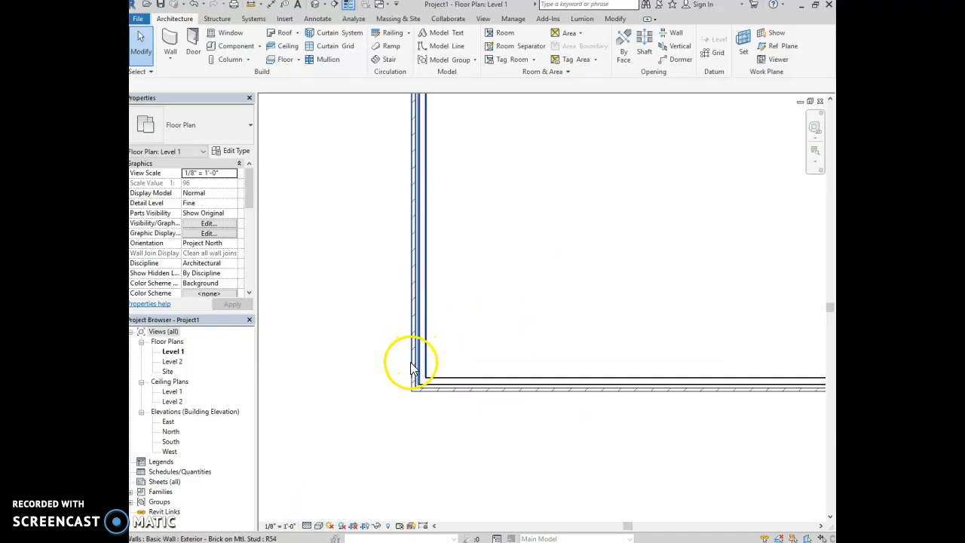
scroll(371, 422, down, 3)
scroll(371, 422, down, 2)
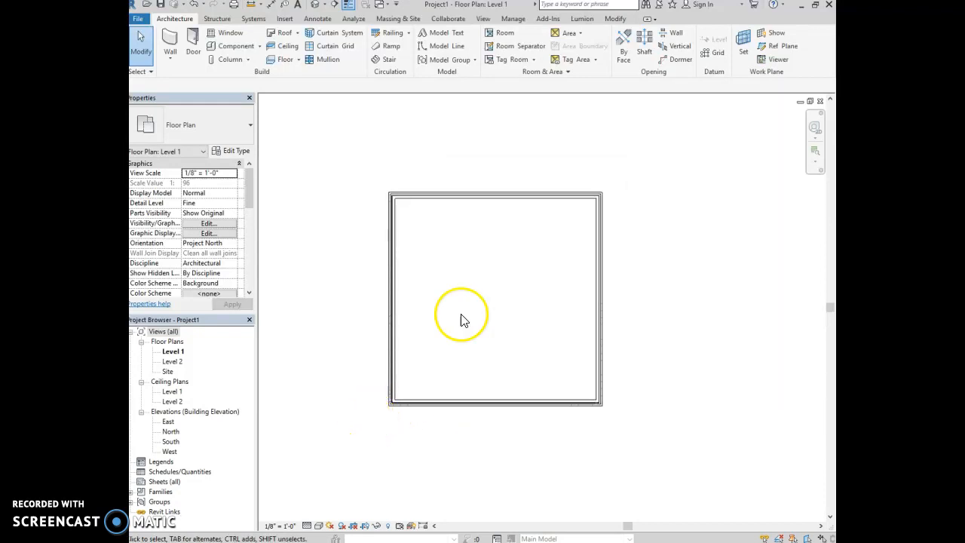
Add an aligned dimension between the outer wall faces across the building's width, placed above the upper wall
click(319, 20)
click(171, 42)
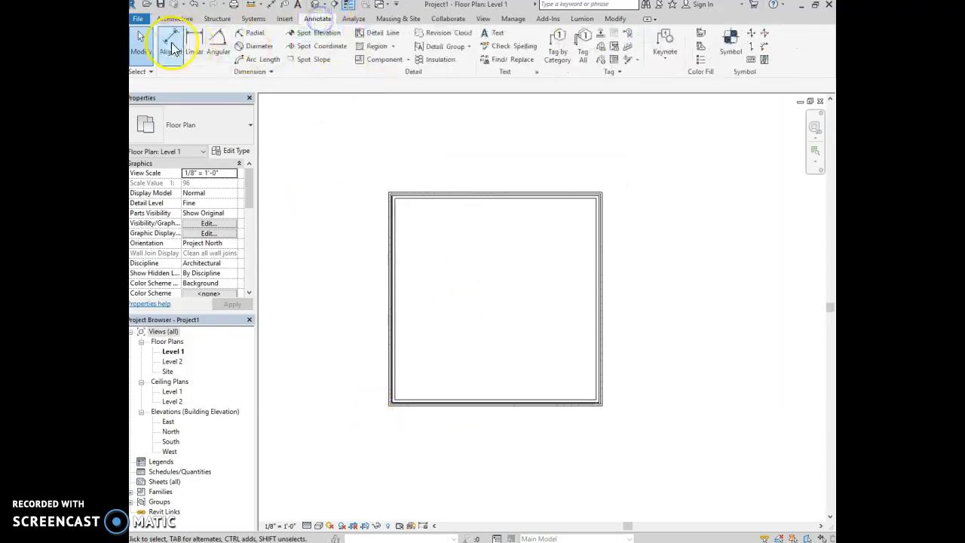
click(279, 85)
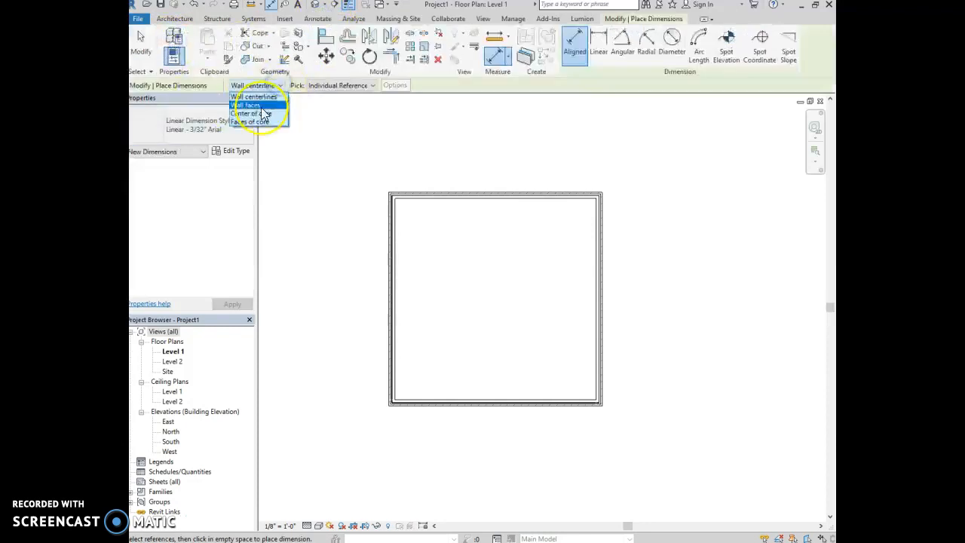
click(260, 106)
scroll(386, 204, up, 3)
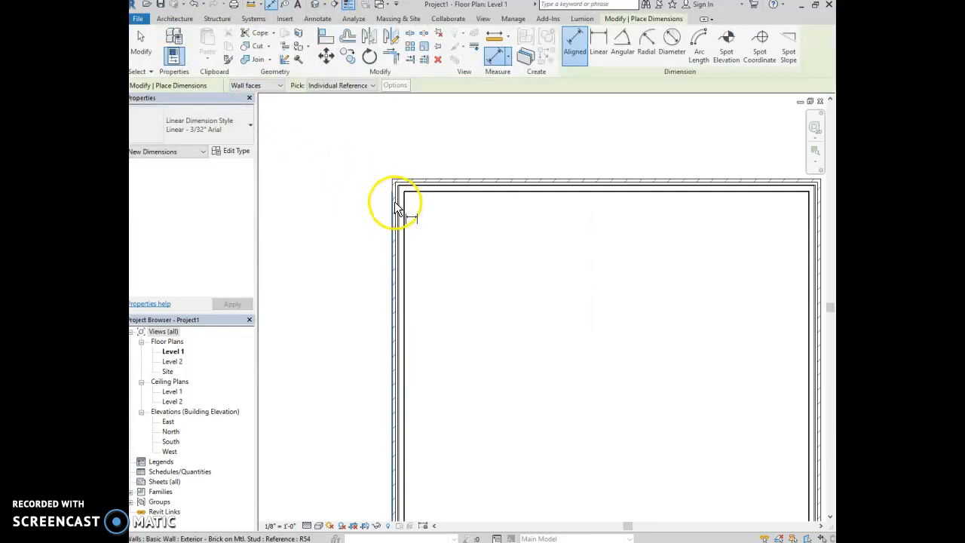
scroll(385, 215, down, 2)
click(637, 228)
click(610, 169)
Dimension the building's depth between the outer faces of the upper and lower walls, placed beside the right wall
click(609, 194)
click(611, 440)
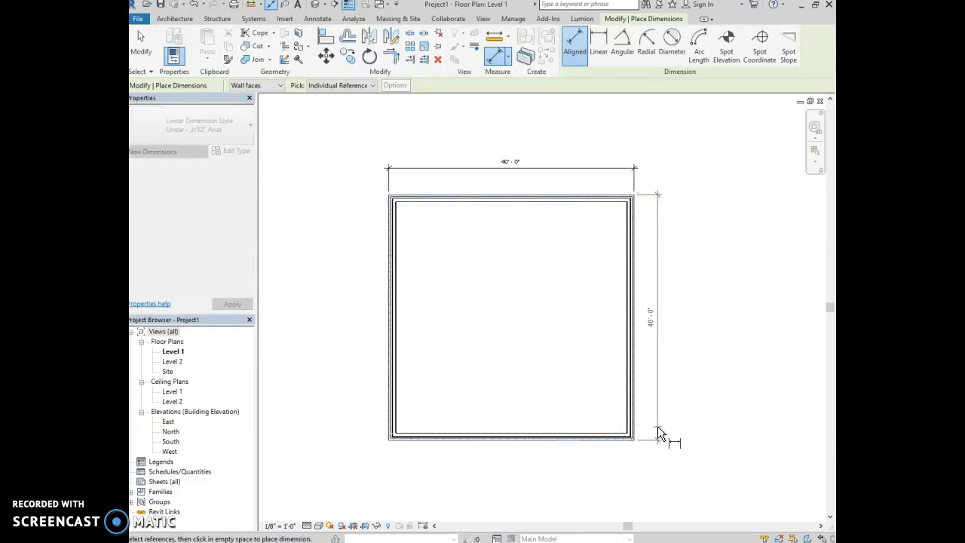
click(657, 427)
click(142, 43)
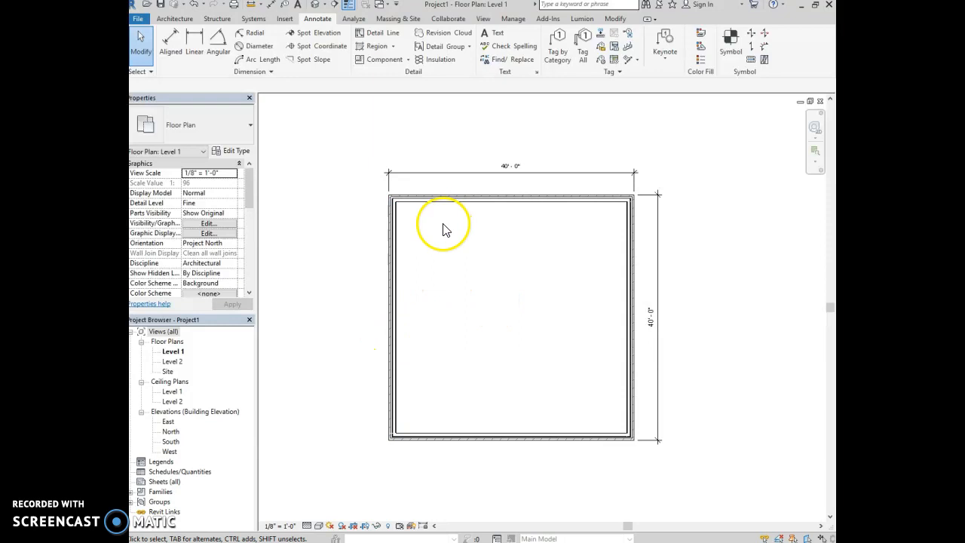
Select all instances of the exterior brick wall type that are visible in the view
drag(360, 179, 642, 471)
click(732, 441)
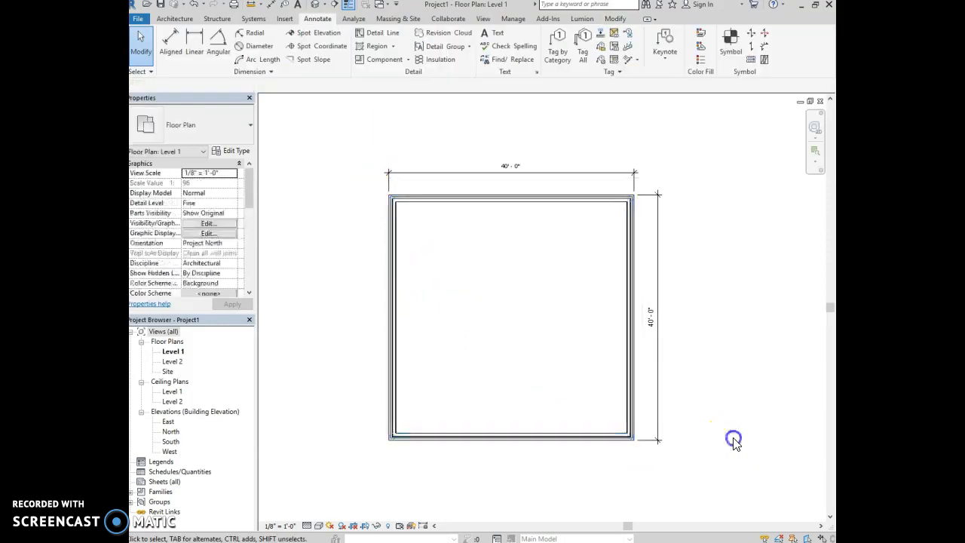
click(423, 199)
right_click(423, 201)
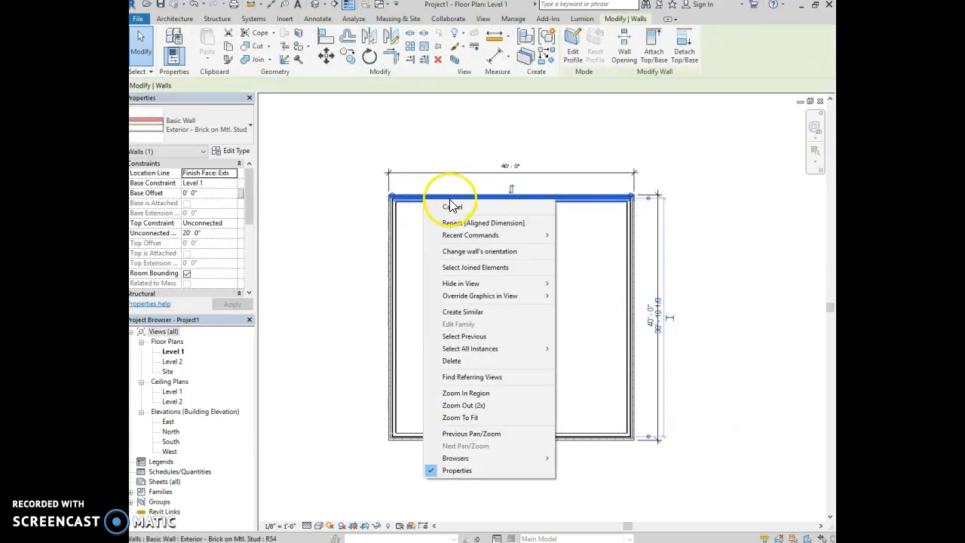
mouse_move(491, 351)
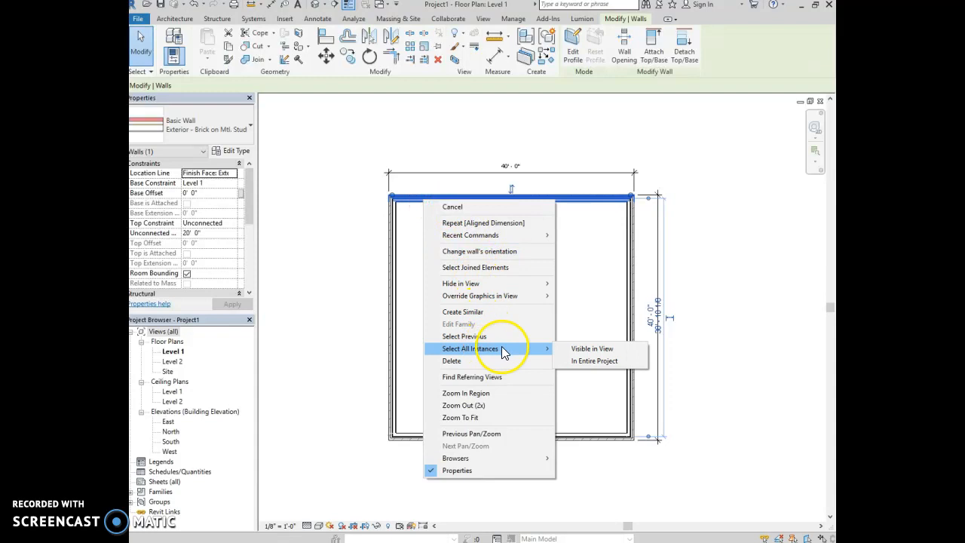
click(576, 349)
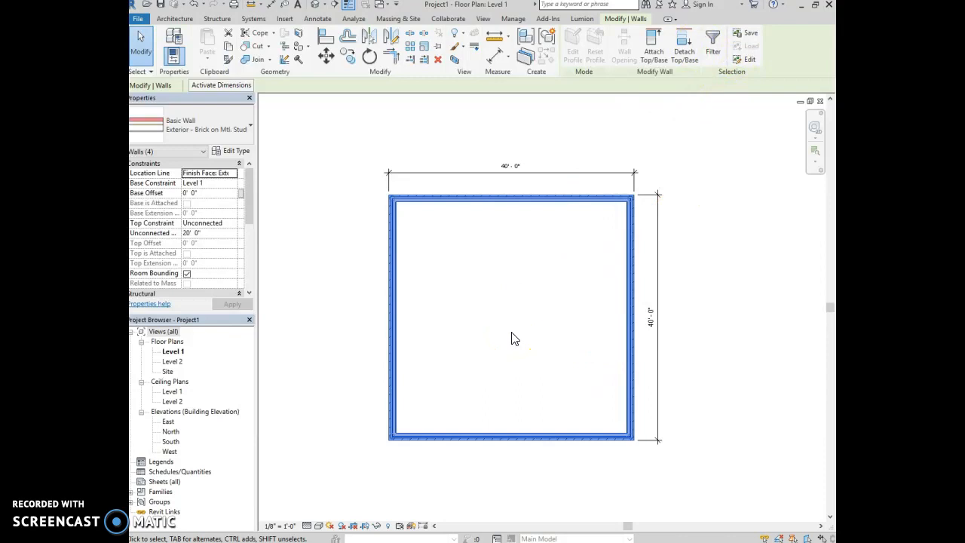
Duplicate the selected walls' type under the name "Mastering - Wall Exercise"
click(226, 151)
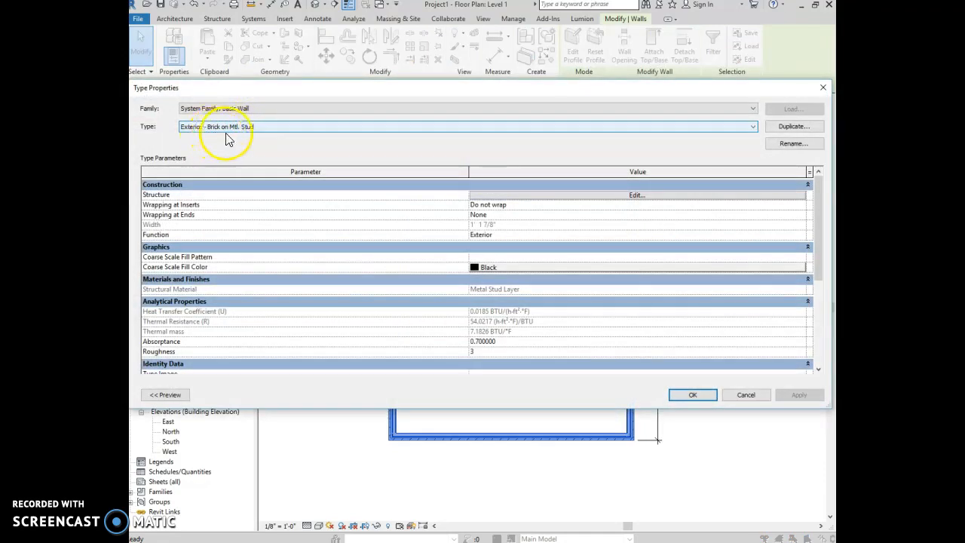
click(792, 126)
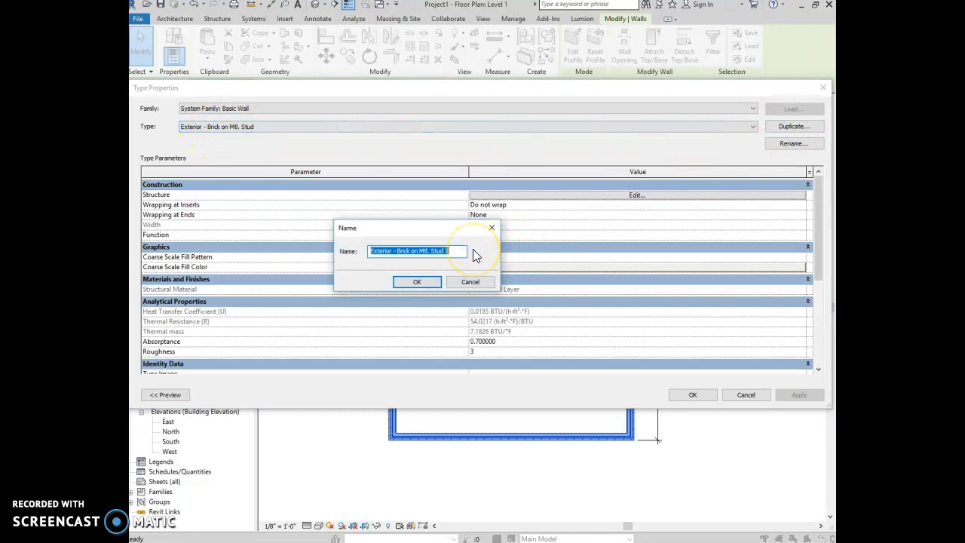
text(Mastering - Wall Exerci)
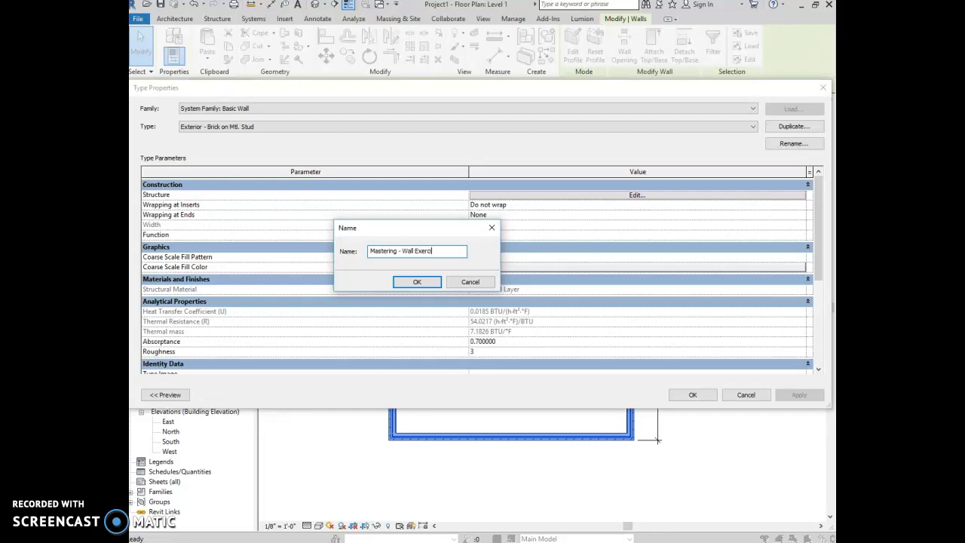
click(419, 282)
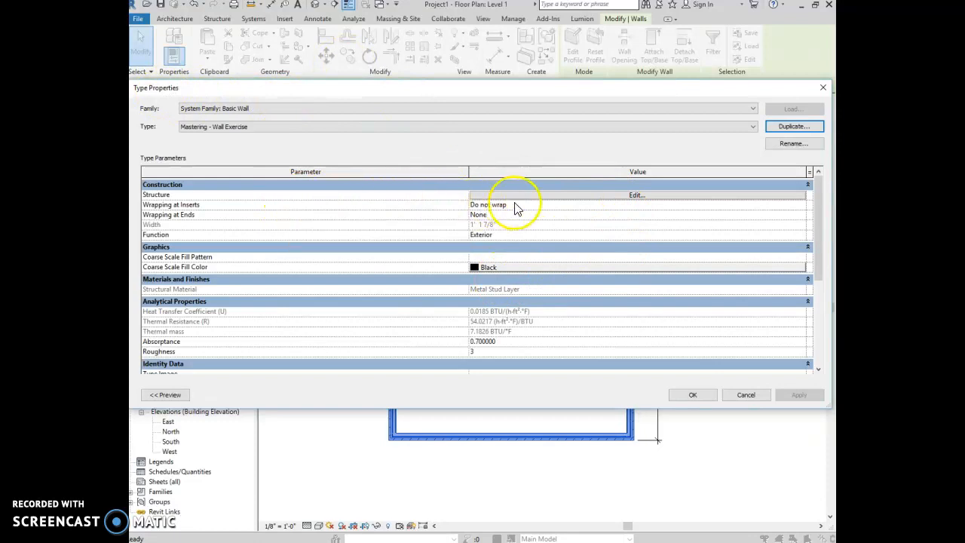
Open the new wall type's structure for editing and set the sample height to 6'
click(550, 195)
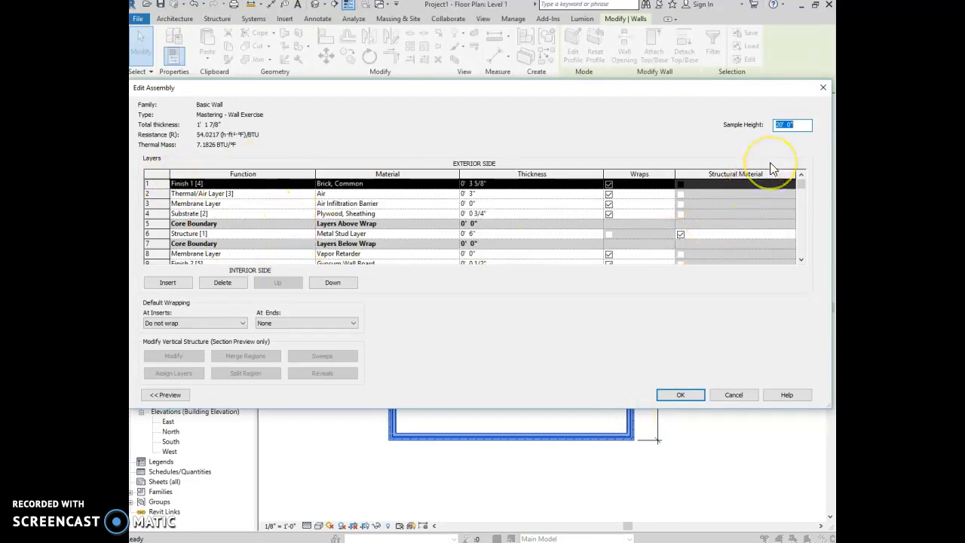
click(789, 126)
text(6)
Show the wall assembly preview and switch it to the section view for modifying type attributes
click(172, 400)
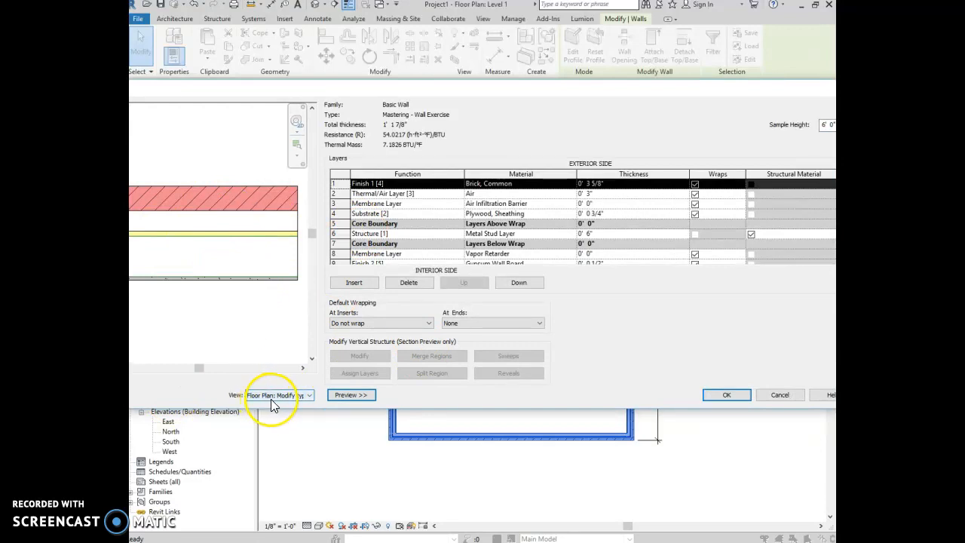
click(306, 404)
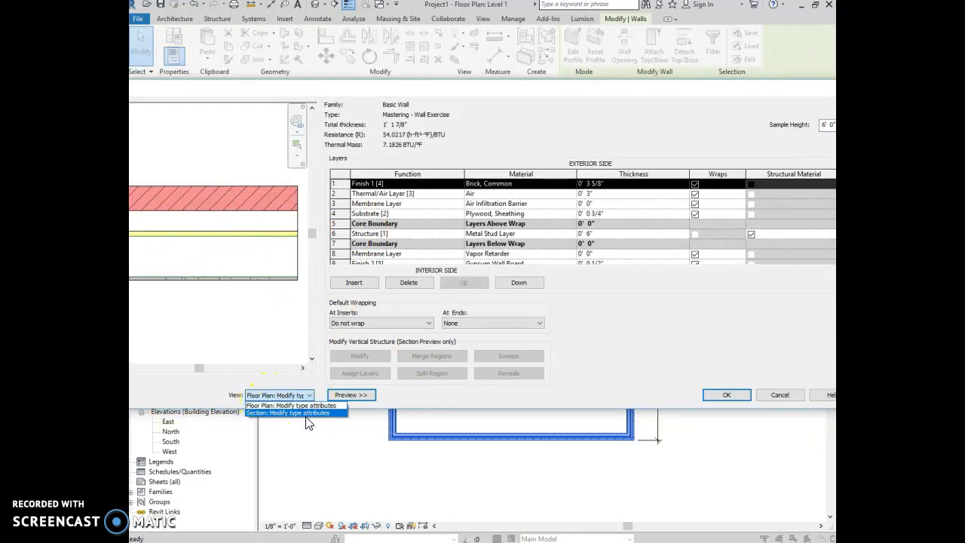
click(306, 412)
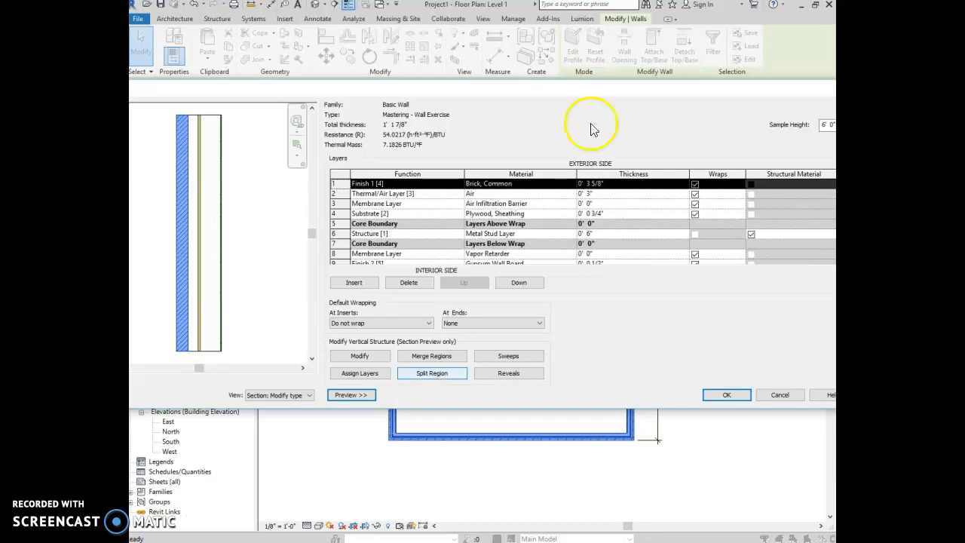
Split the exterior brick layer horizontally about 3'-5" above the wall base in the section preview
drag(430, 92, 590, 97)
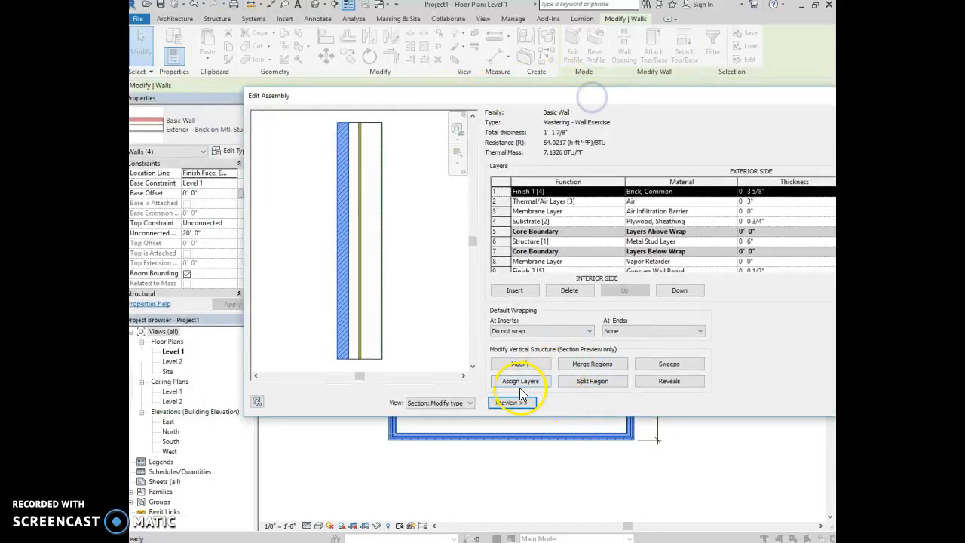
scroll(334, 349, up, 3)
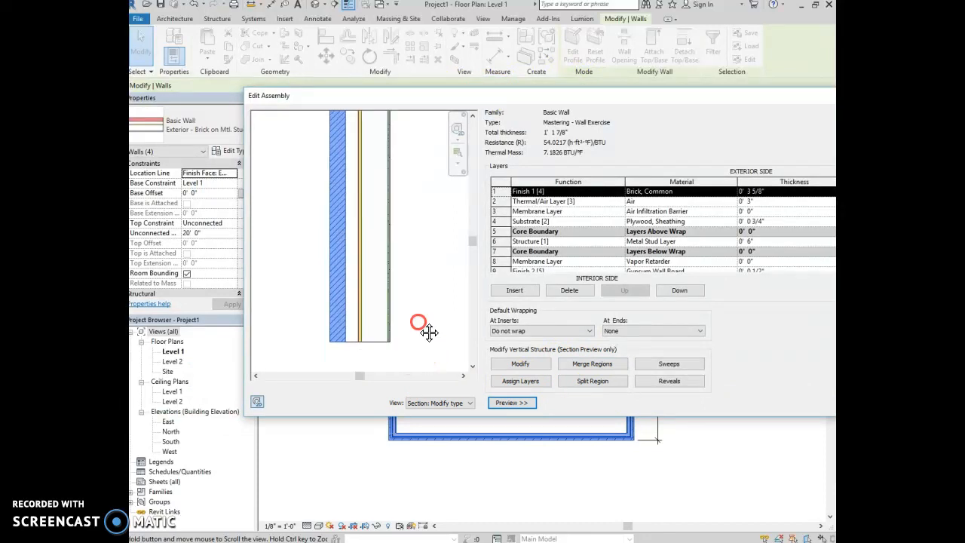
middle_drag(428, 332, 435, 329)
click(592, 381)
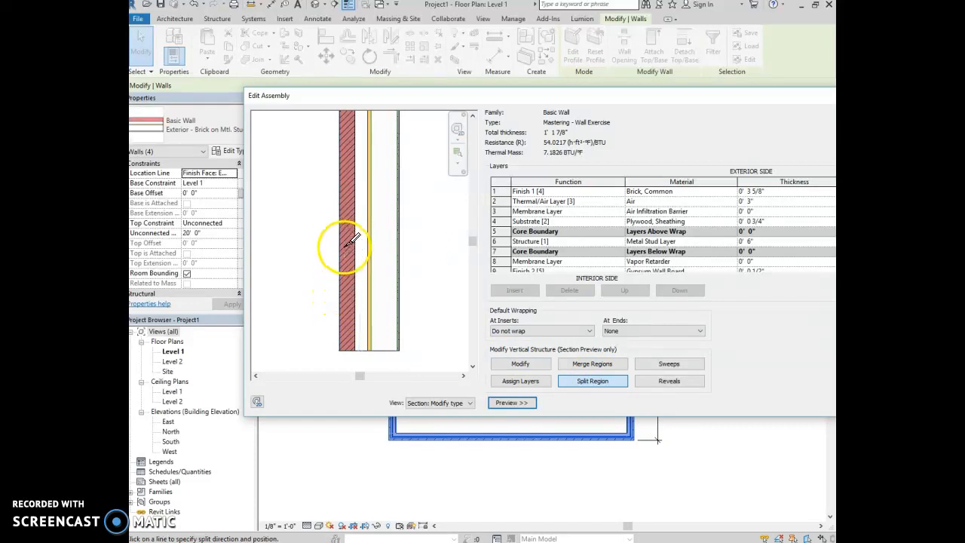
click(339, 174)
click(346, 168)
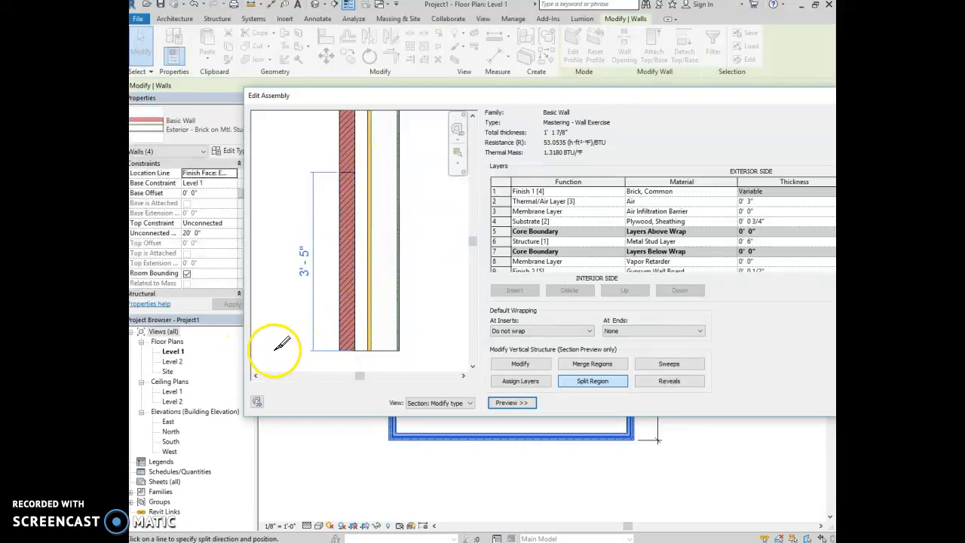
Finish splitting regions and insert a new layer on the exterior side of the Brick, Common finish layer
drag(596, 97, 526, 119)
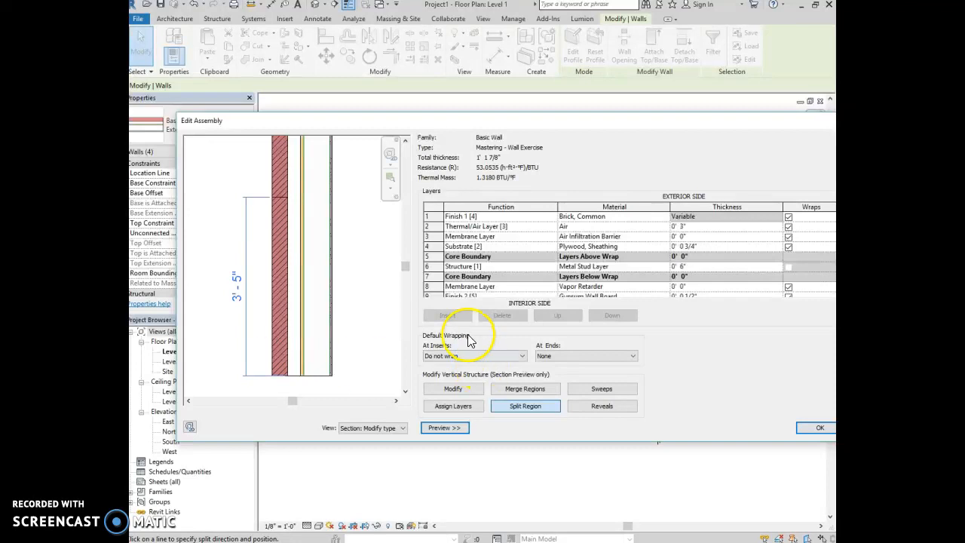
click(452, 391)
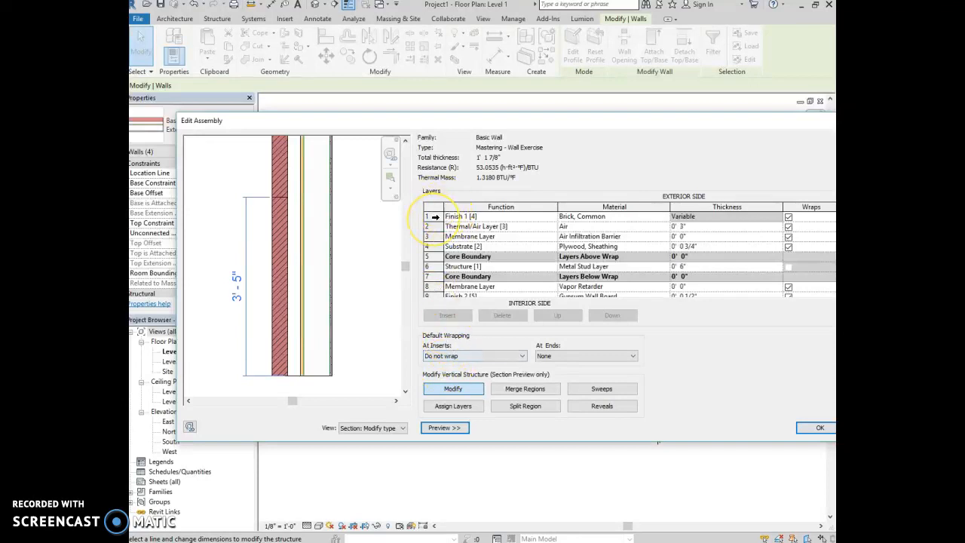
click(435, 217)
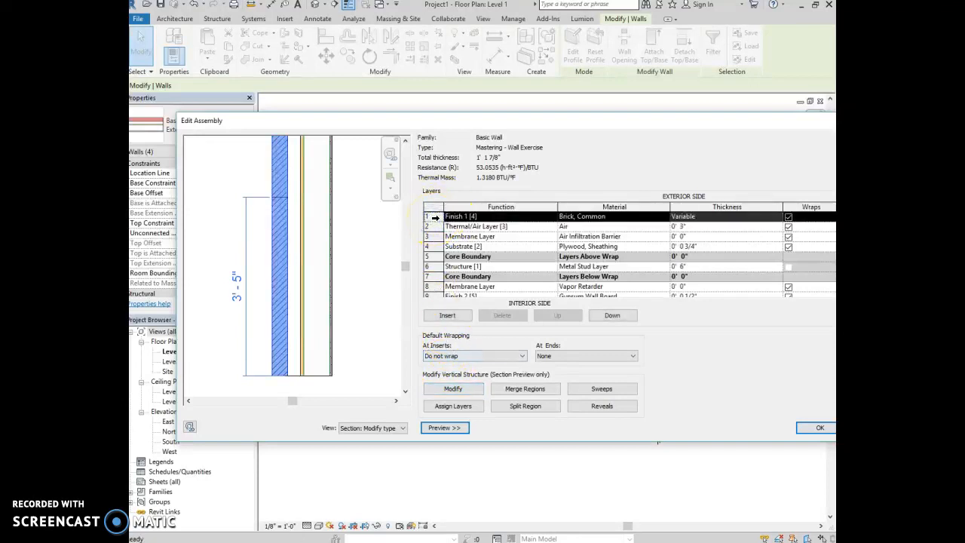
click(447, 316)
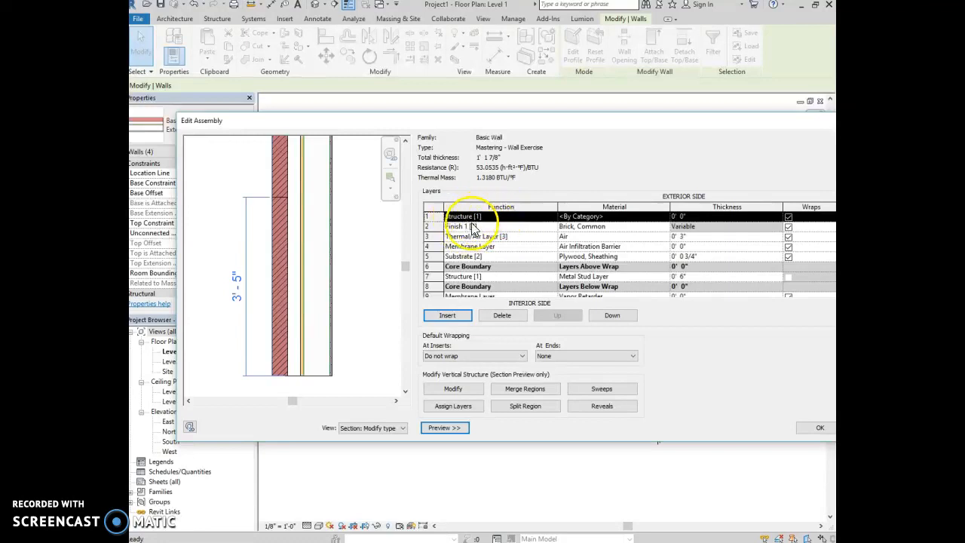
Set the new exterior layer's function to Finish 1 [4]
click(499, 216)
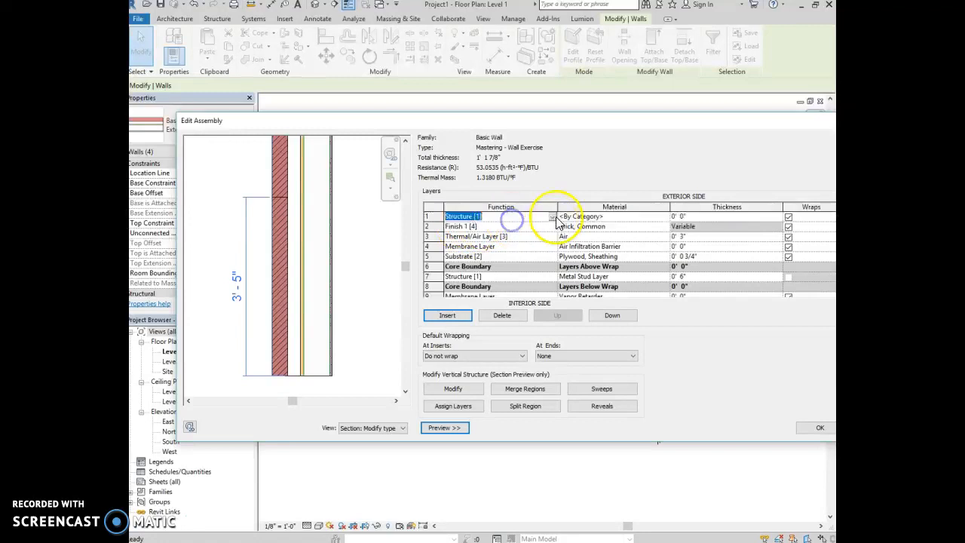
click(551, 216)
click(482, 251)
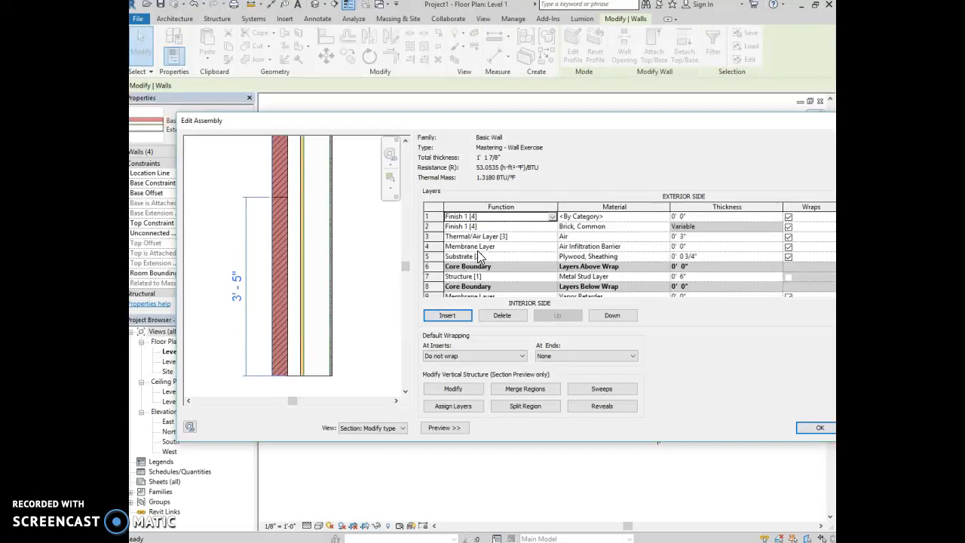
Search the materials for Concrete and assign Concrete Masonry Units to the new exterior finish layer
click(597, 217)
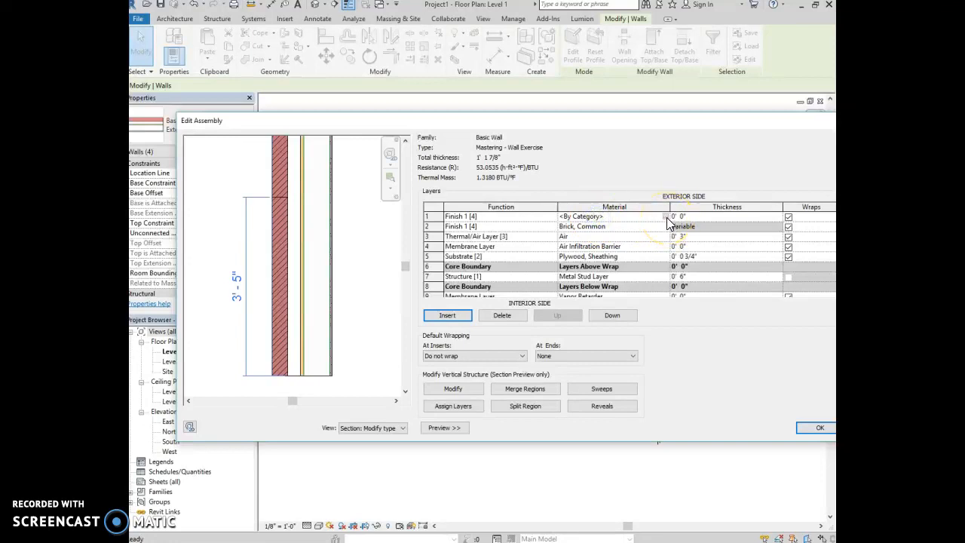
click(664, 217)
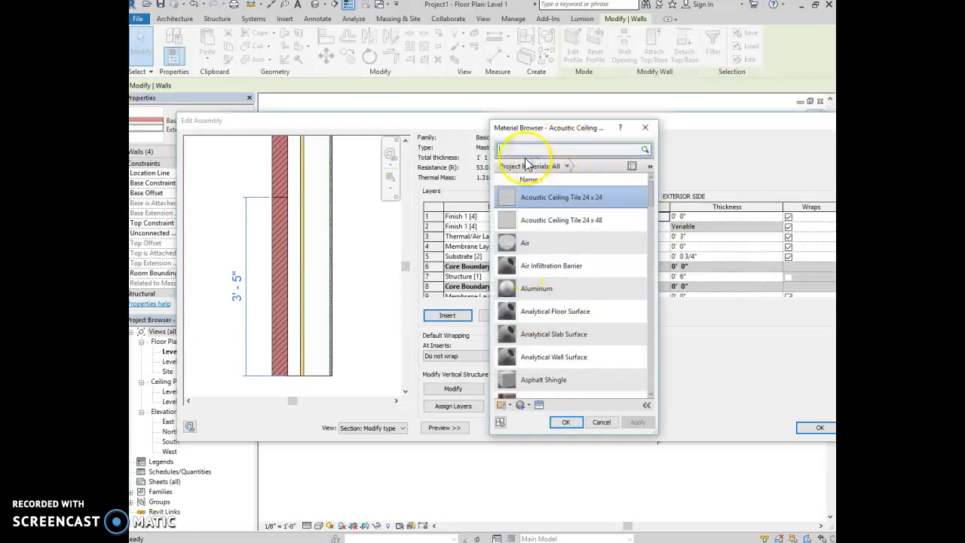
click(521, 150)
text(Con)
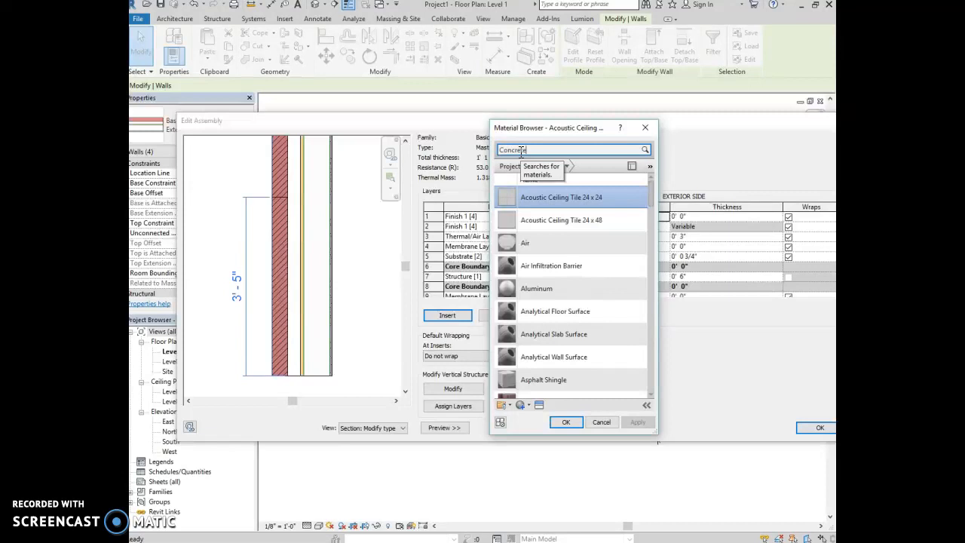
text(crete)
key(Return)
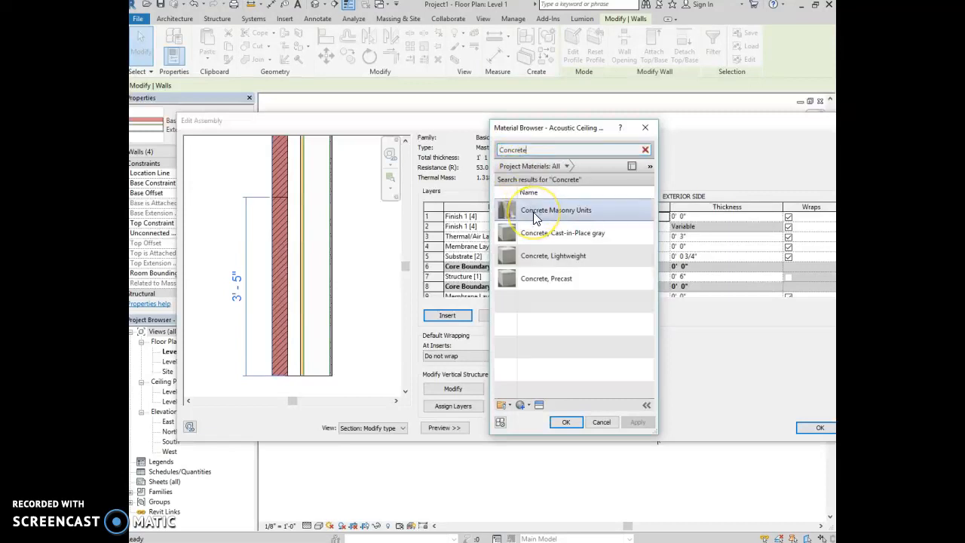
click(534, 213)
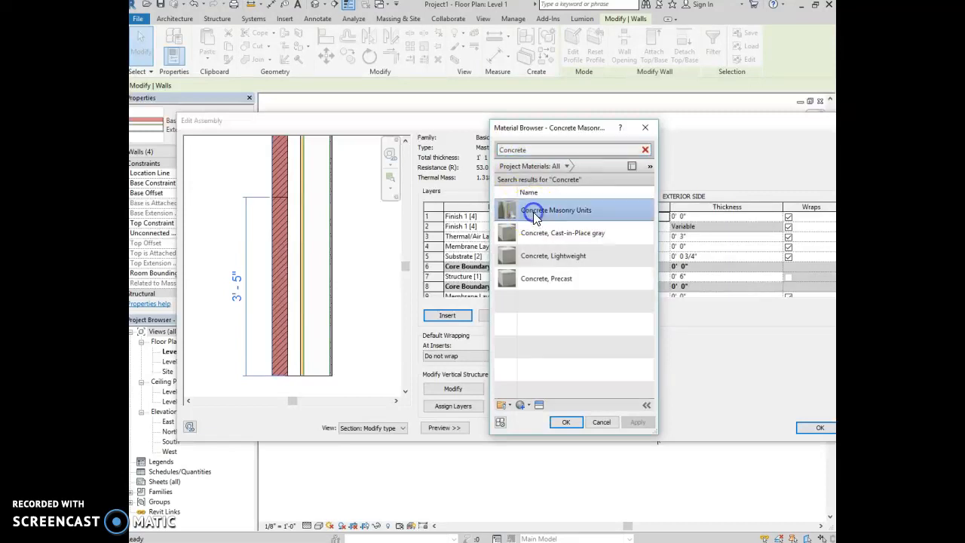
click(566, 422)
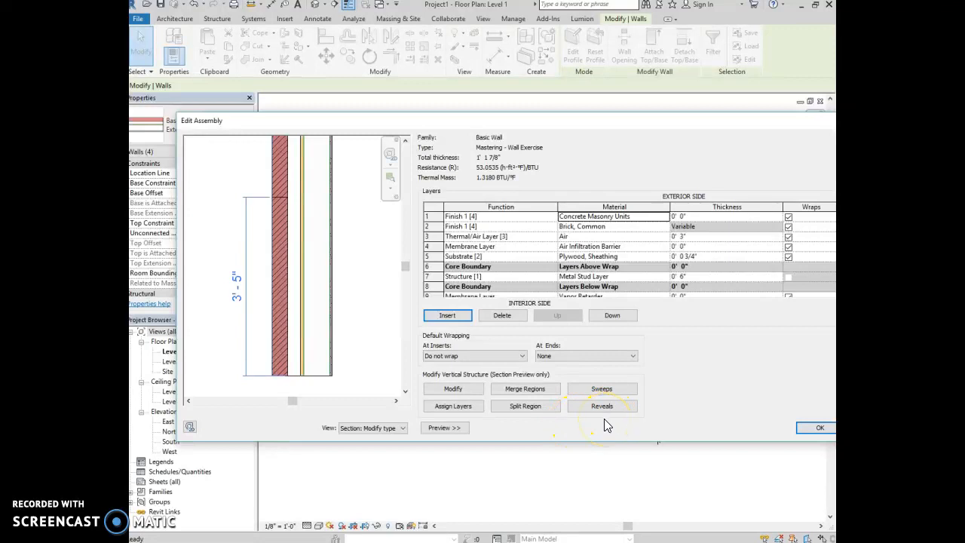
Assign the Concrete Masonry Units layer to the brick region below the split, and accept the wall assembly and type changes
click(431, 217)
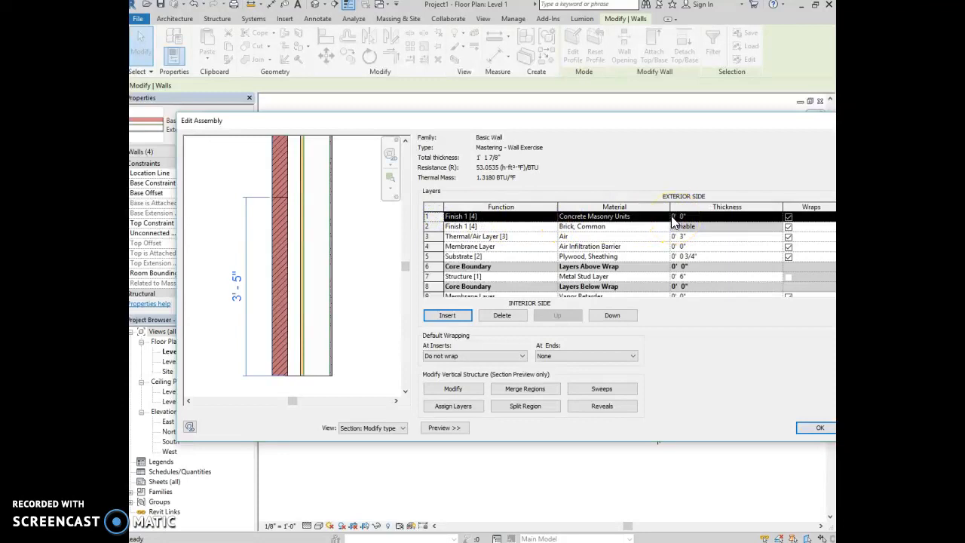
click(454, 407)
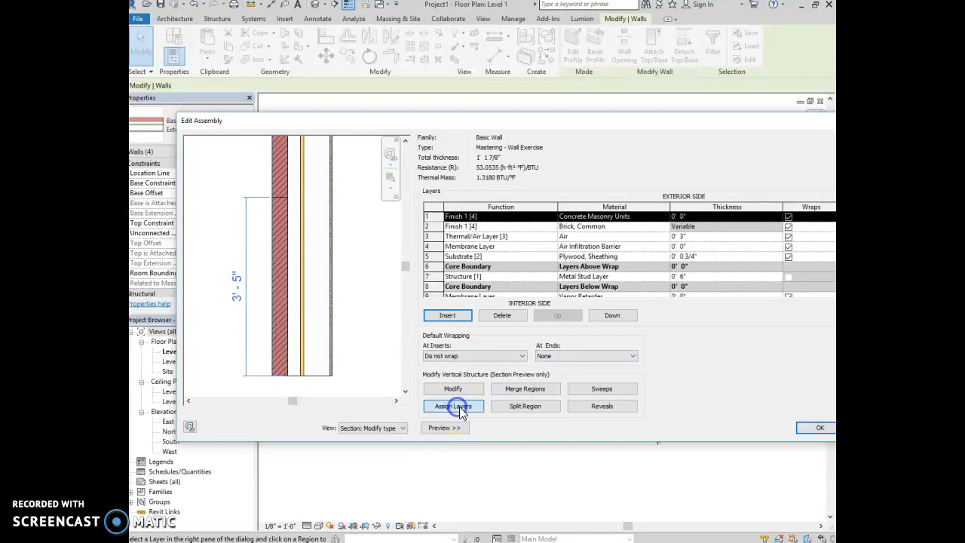
click(278, 241)
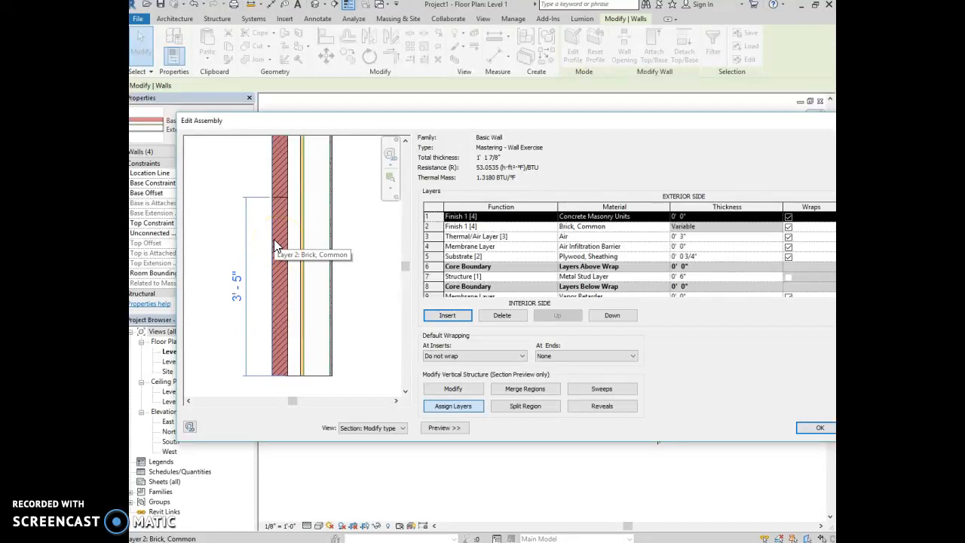
click(274, 241)
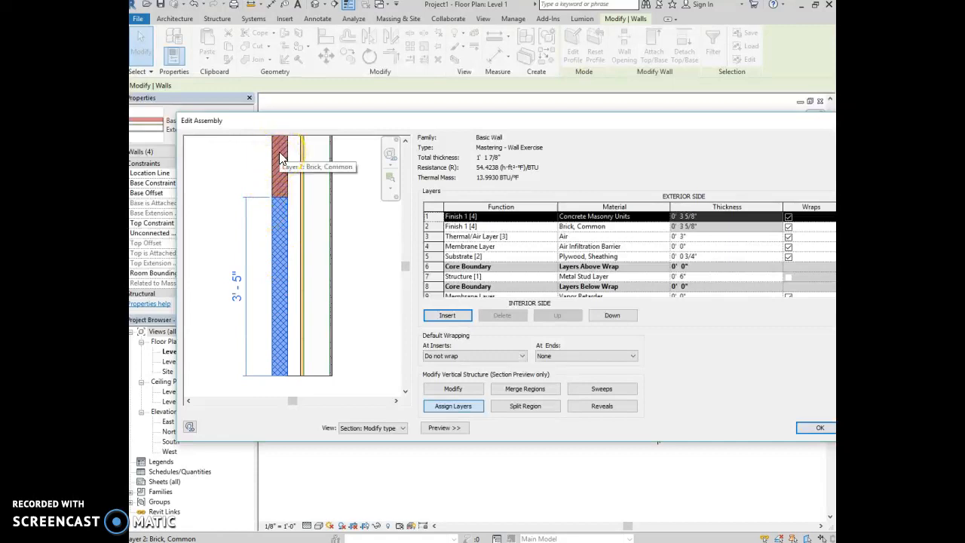
click(818, 428)
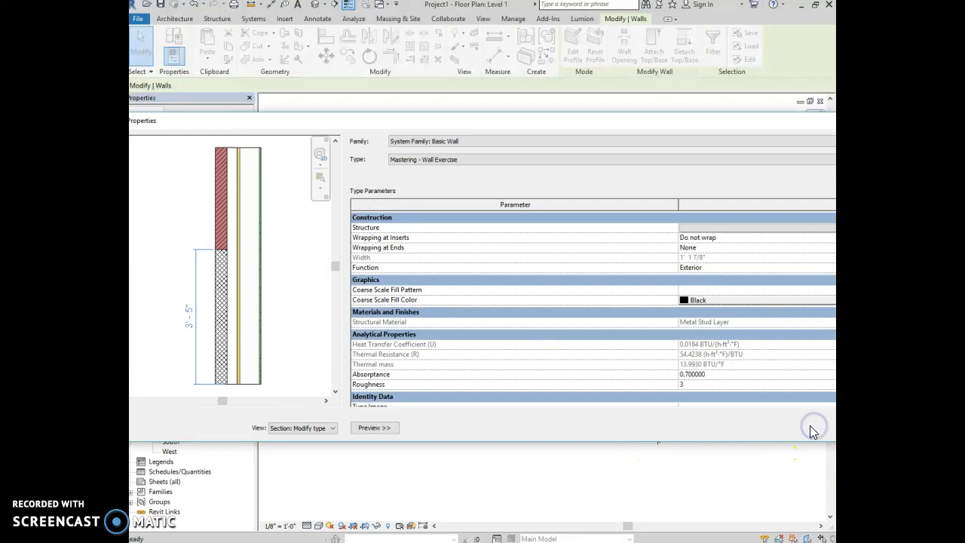
drag(517, 123, 368, 114)
click(745, 422)
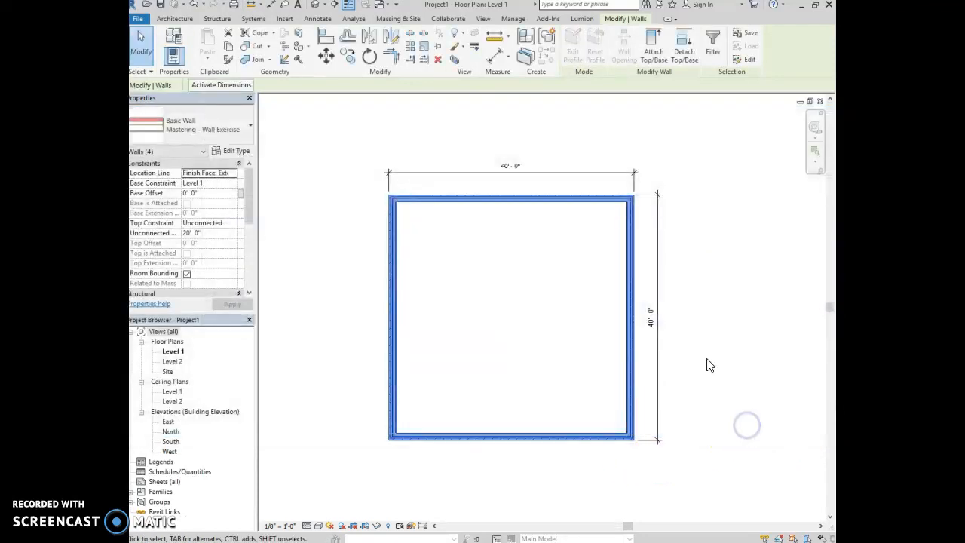
Deselect the walls and open the default 3D view of the model
click(355, 327)
click(315, 5)
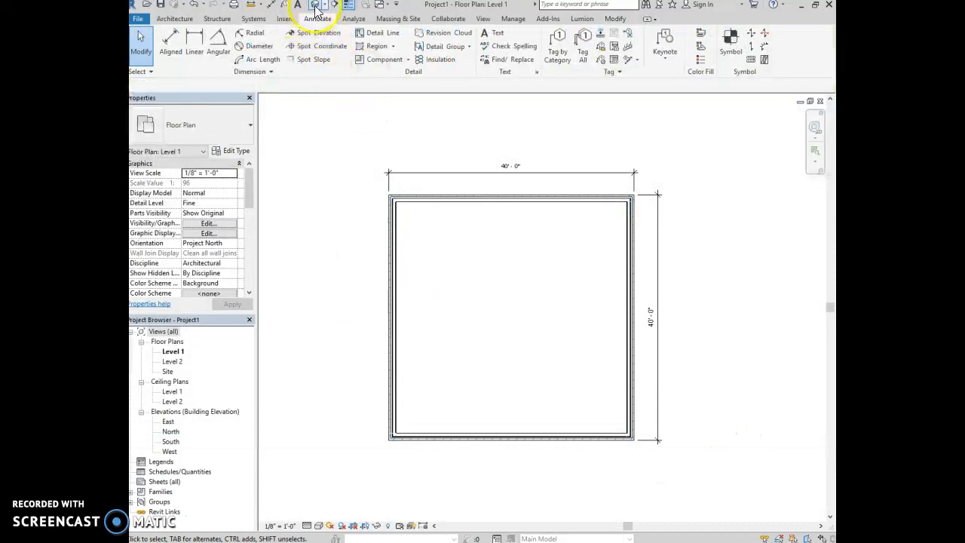